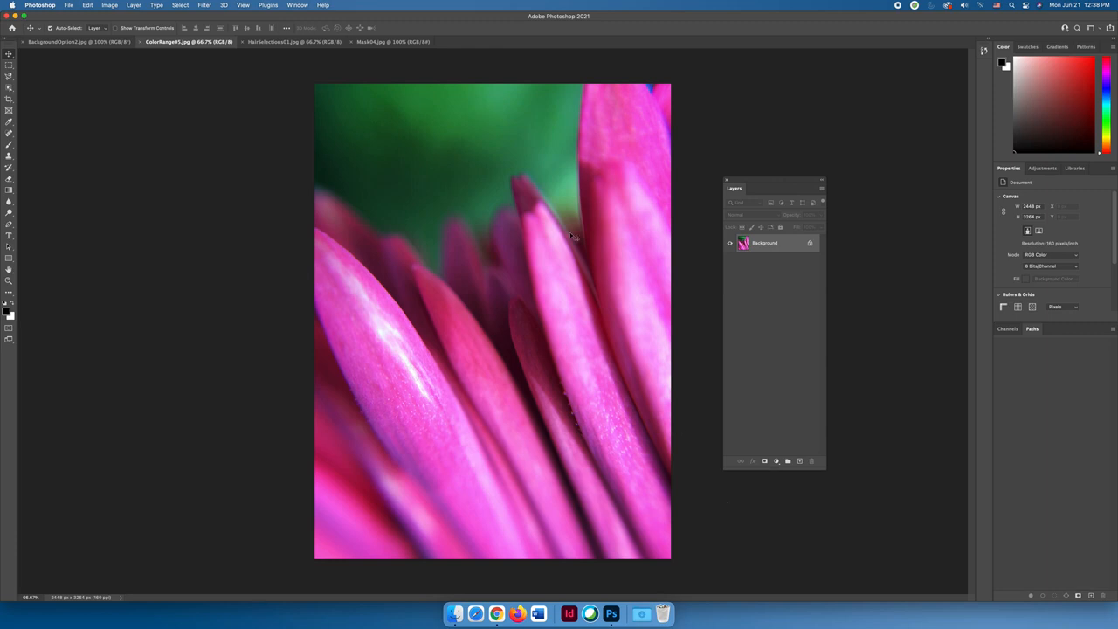
Bring up Select > Color Range and move its dialog off the photo
click(178, 5)
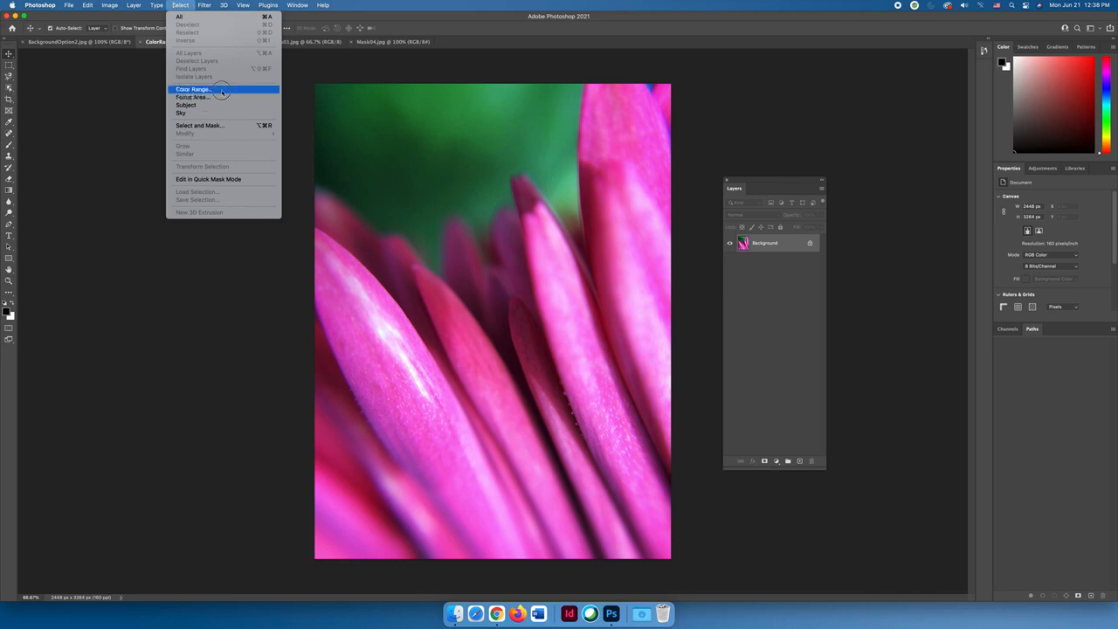
click(221, 90)
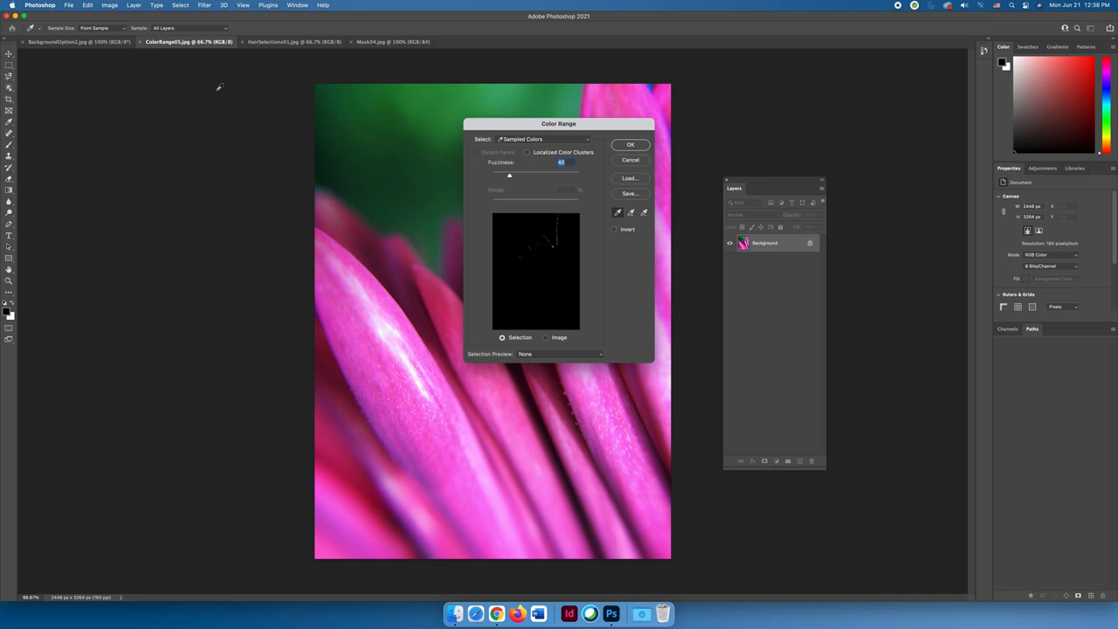
drag(609, 122, 247, 98)
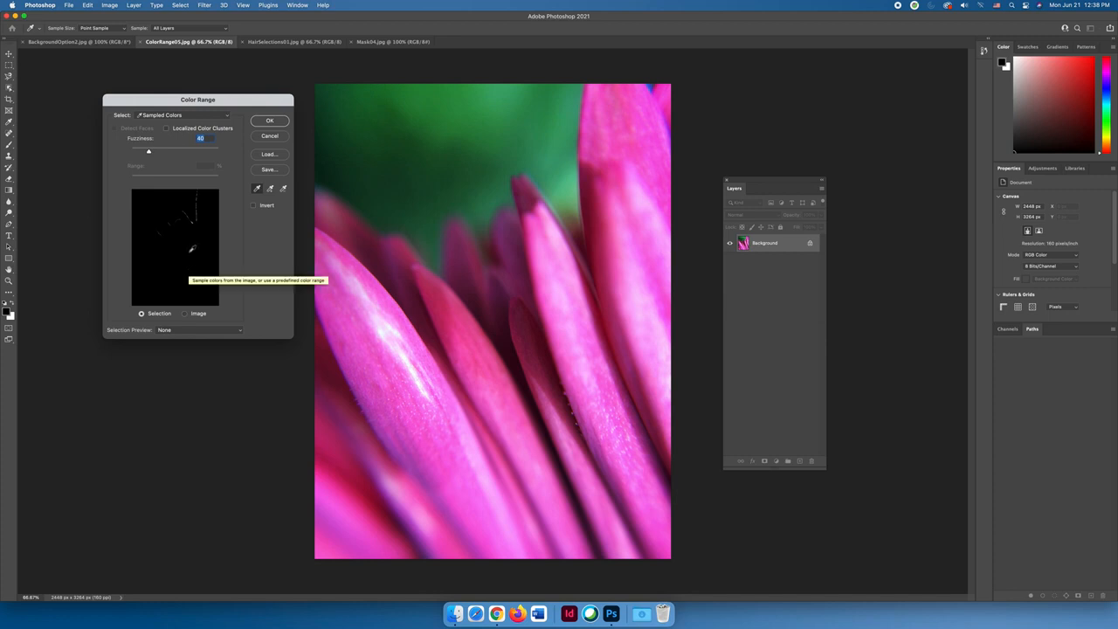
Sample several petal pinks, magentas and background greens with the eyedropper at fuzziness 40
click(191, 249)
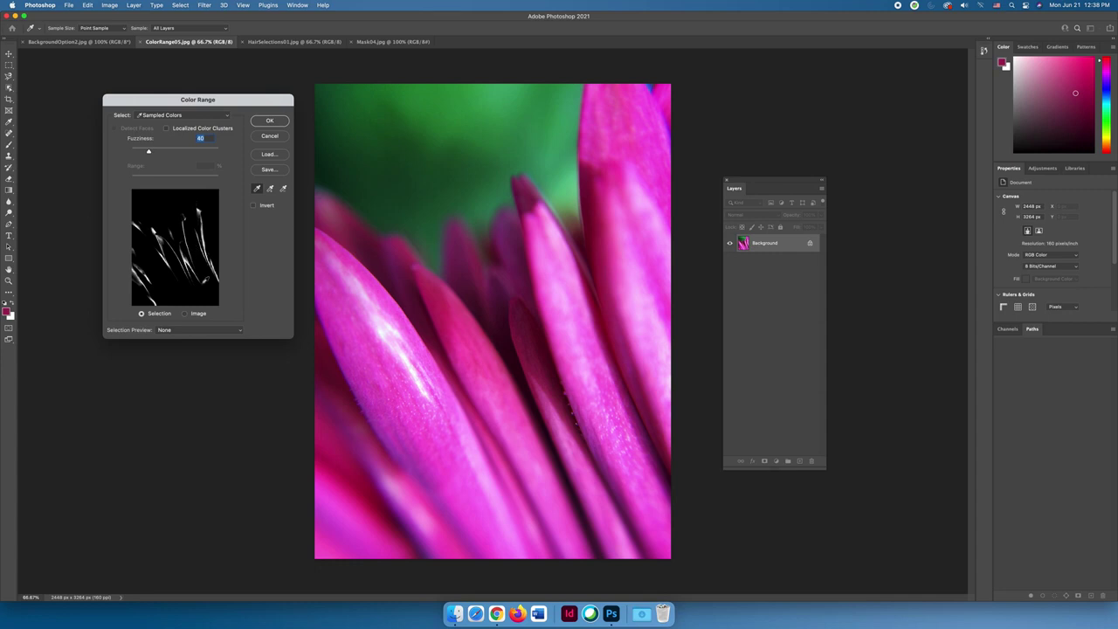
click(161, 214)
click(211, 208)
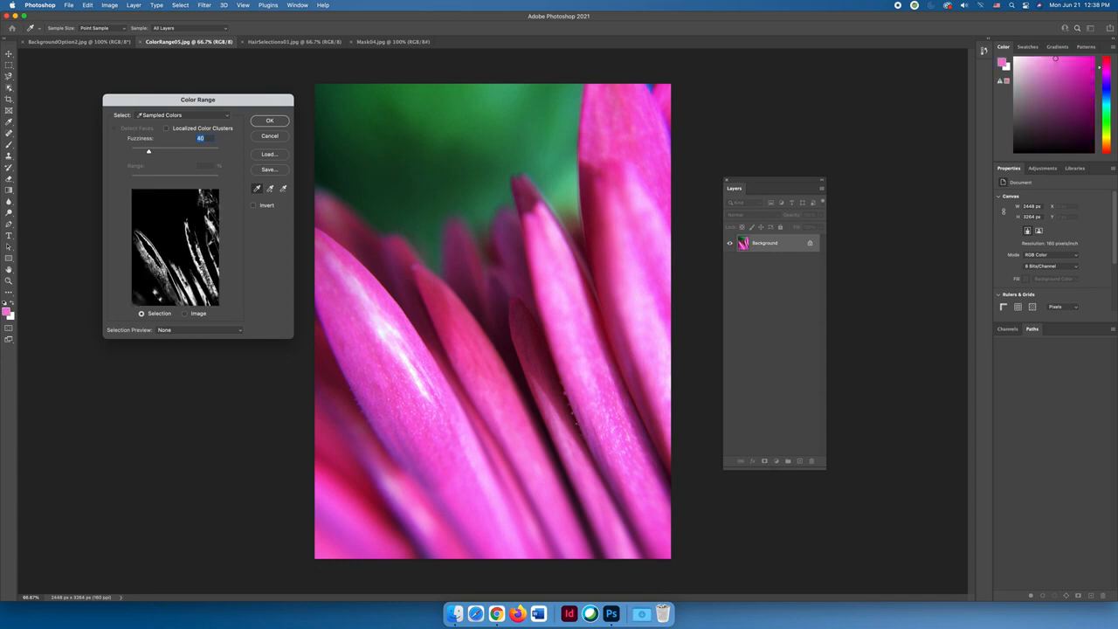
click(171, 220)
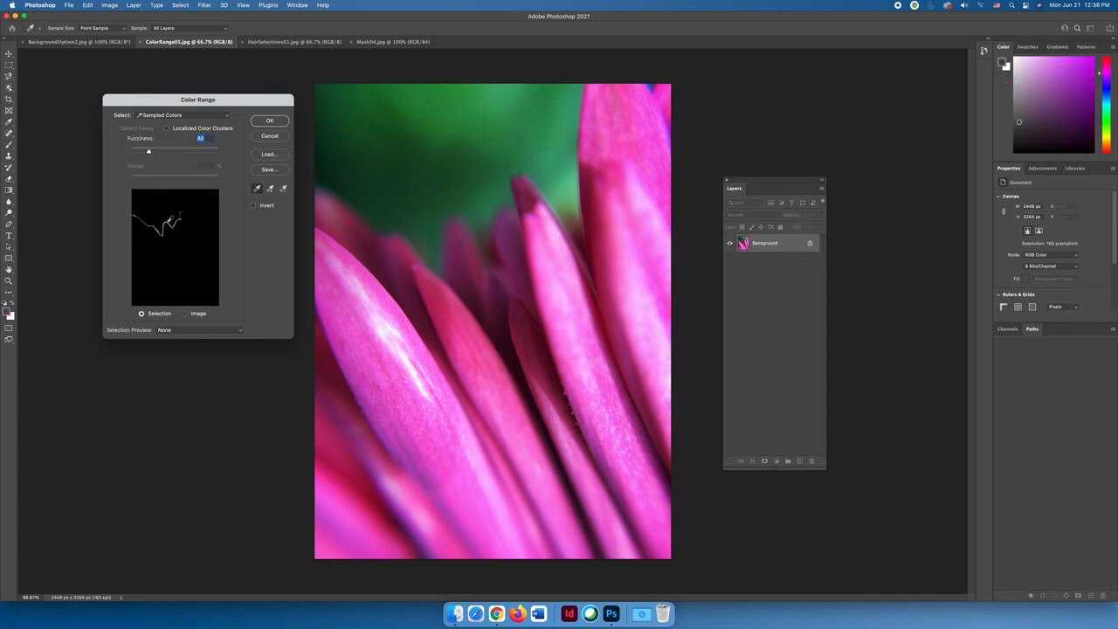
click(198, 251)
click(159, 212)
click(199, 262)
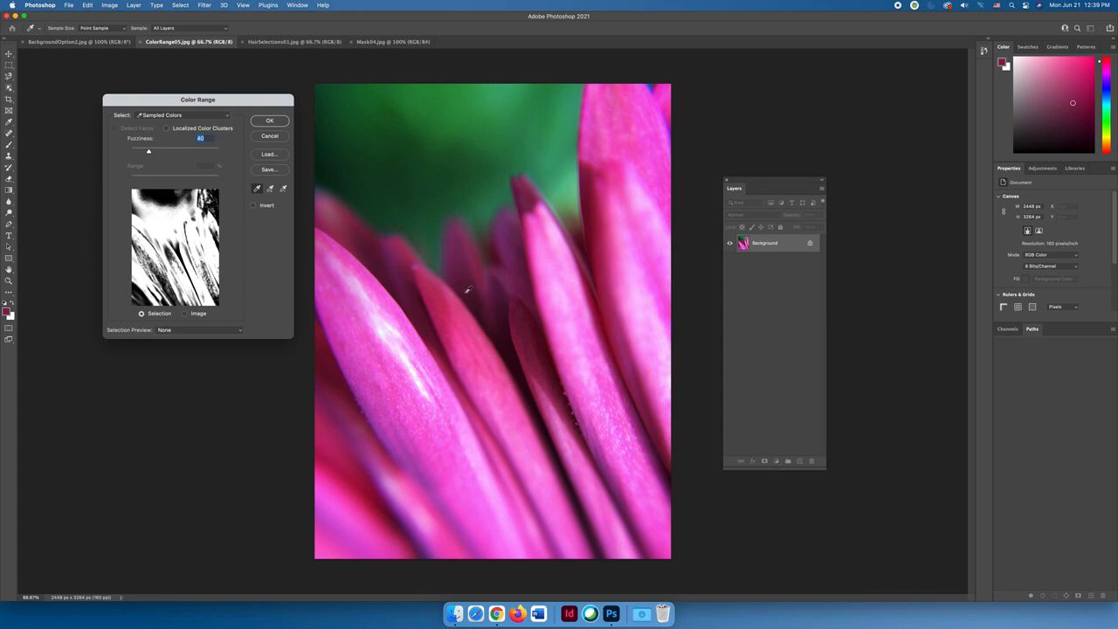
click(466, 334)
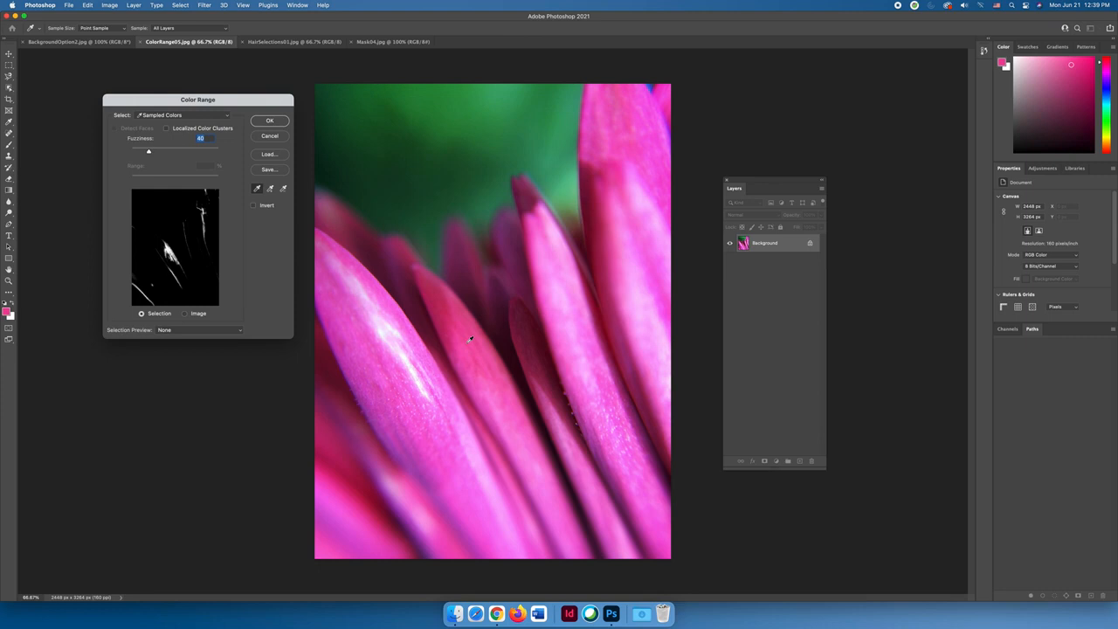
Sample more petal pinks and highlights so streaks across many petals become selected
click(487, 378)
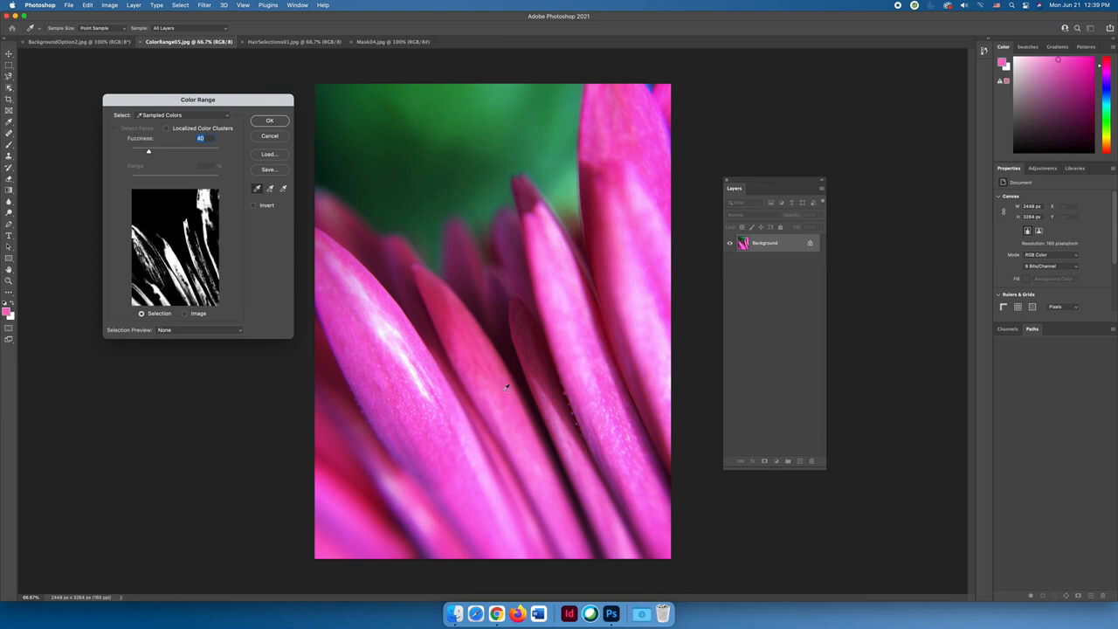
shift+click(543, 447)
shift+click(553, 378)
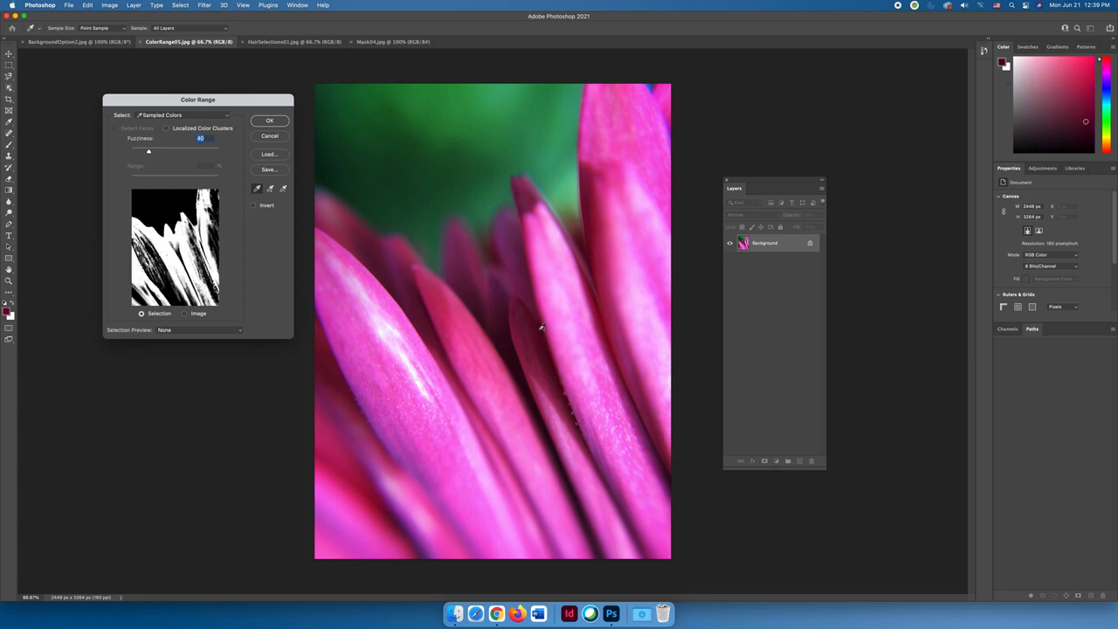
shift+click(528, 311)
shift+click(617, 260)
shift+click(651, 125)
shift+click(648, 186)
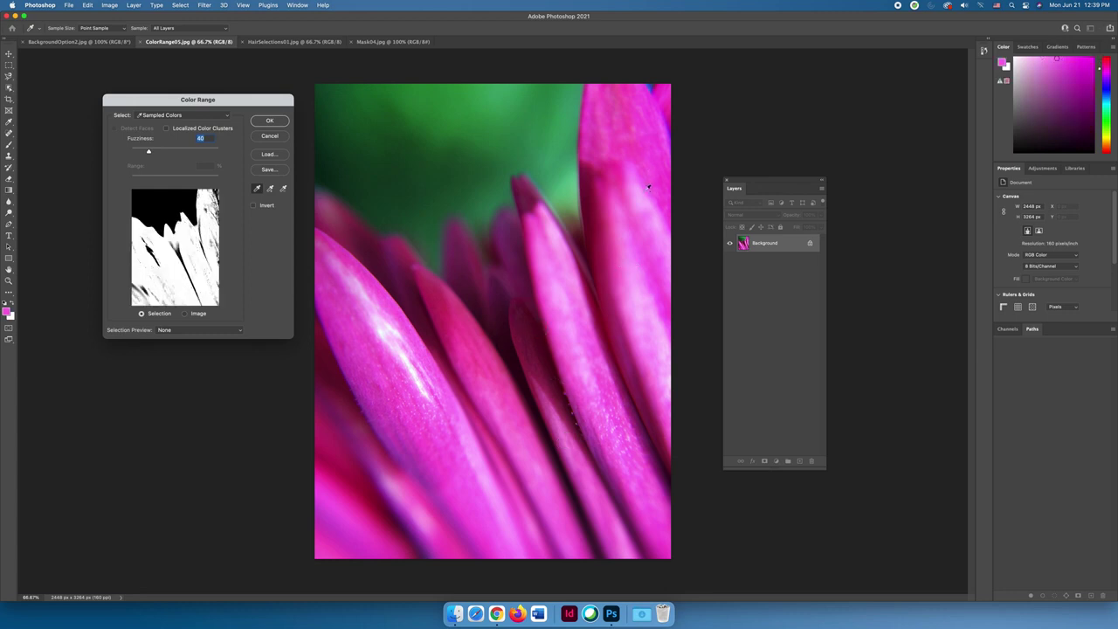
click(407, 274)
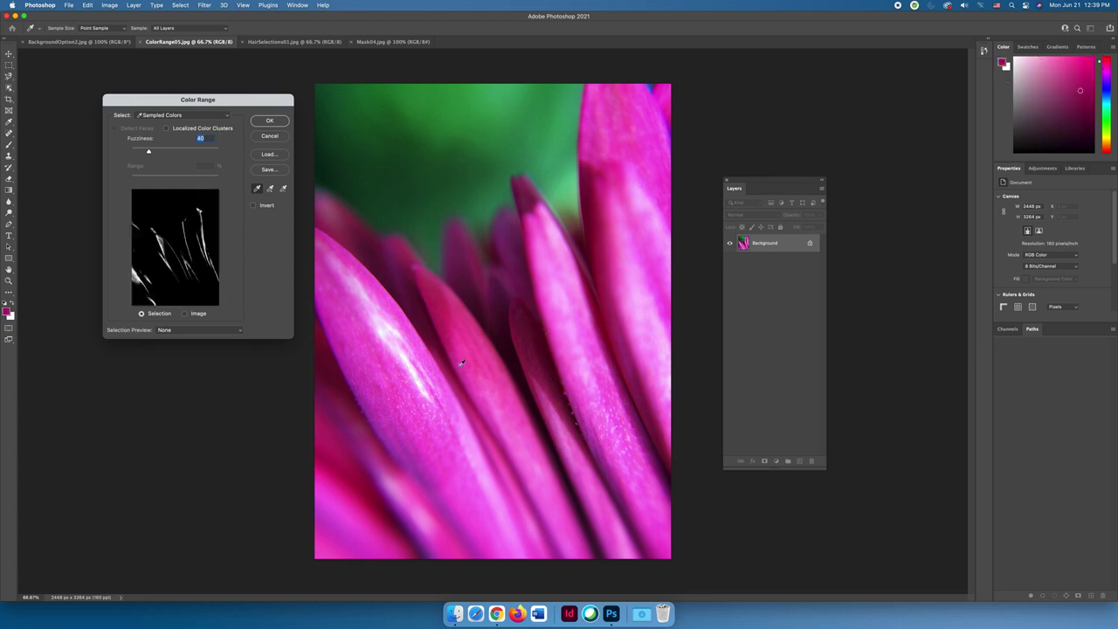
shift+click(412, 424)
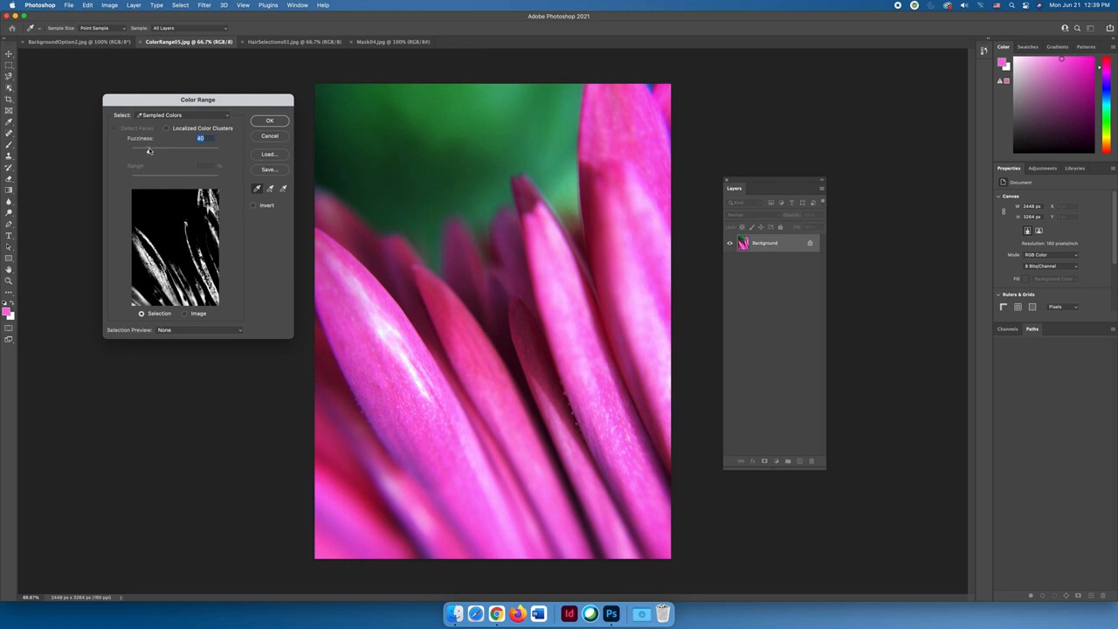
drag(149, 149, 179, 153)
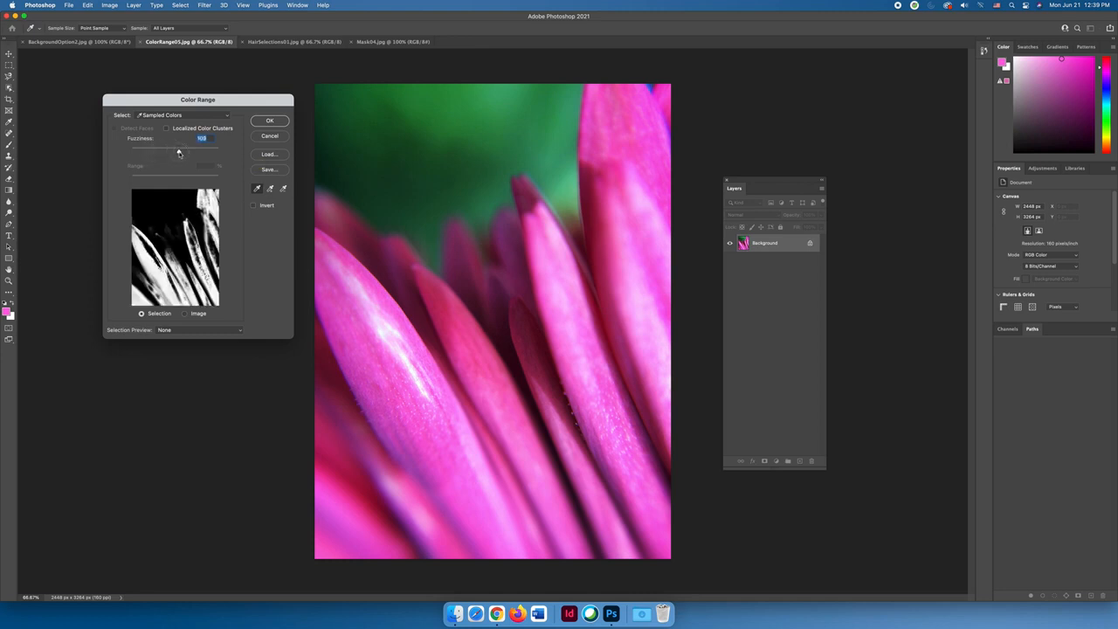
Raise Fuzziness to 125, sample two more petal spots and confirm to make the petal selection active
drag(179, 153, 186, 153)
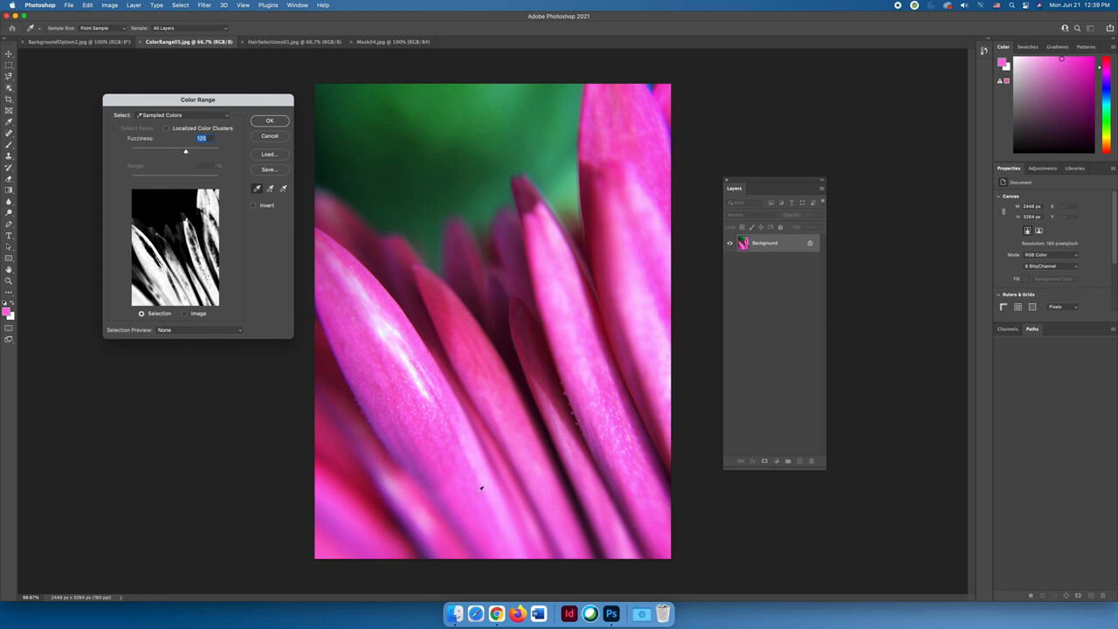
click(456, 331)
shift+click(528, 336)
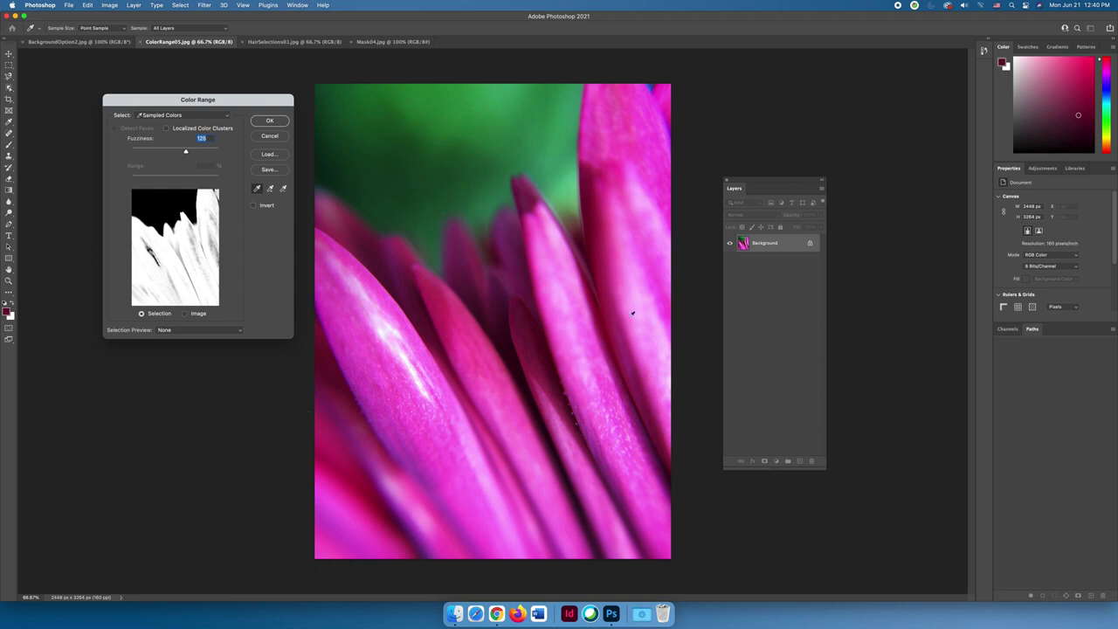
click(270, 121)
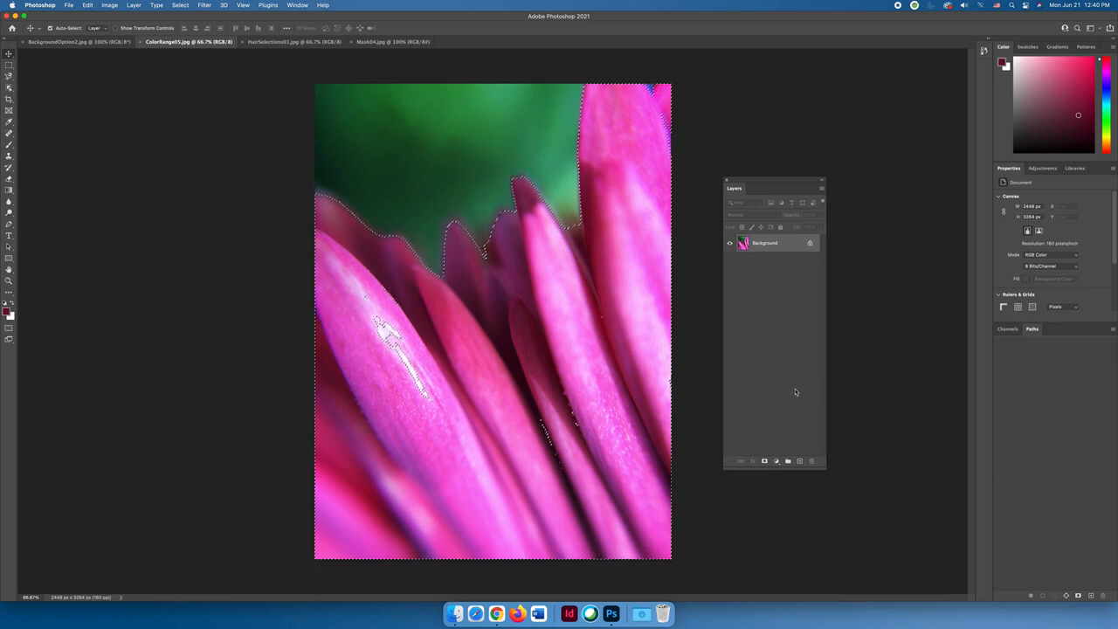
click(776, 461)
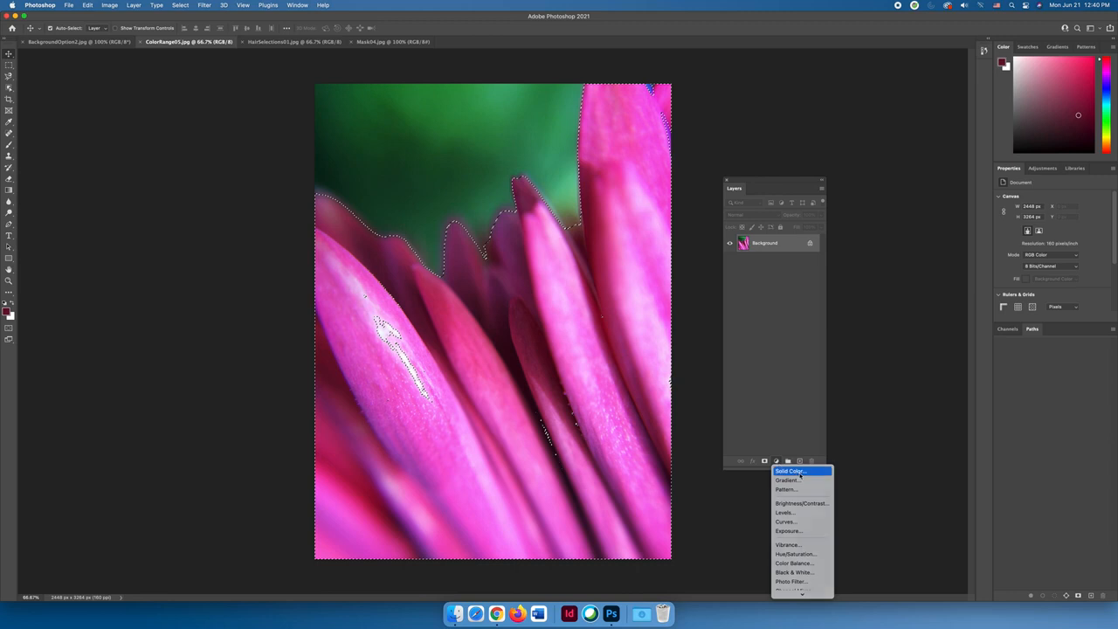
Try a maroon Solid Color fill layer with Normal blend, then undo it
click(799, 473)
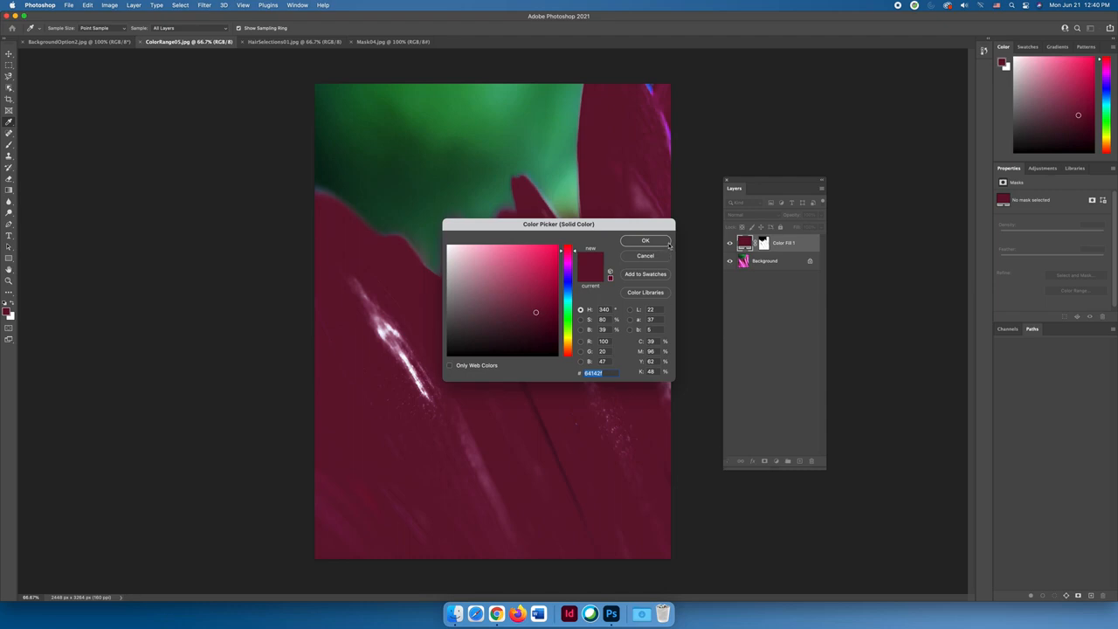
click(645, 241)
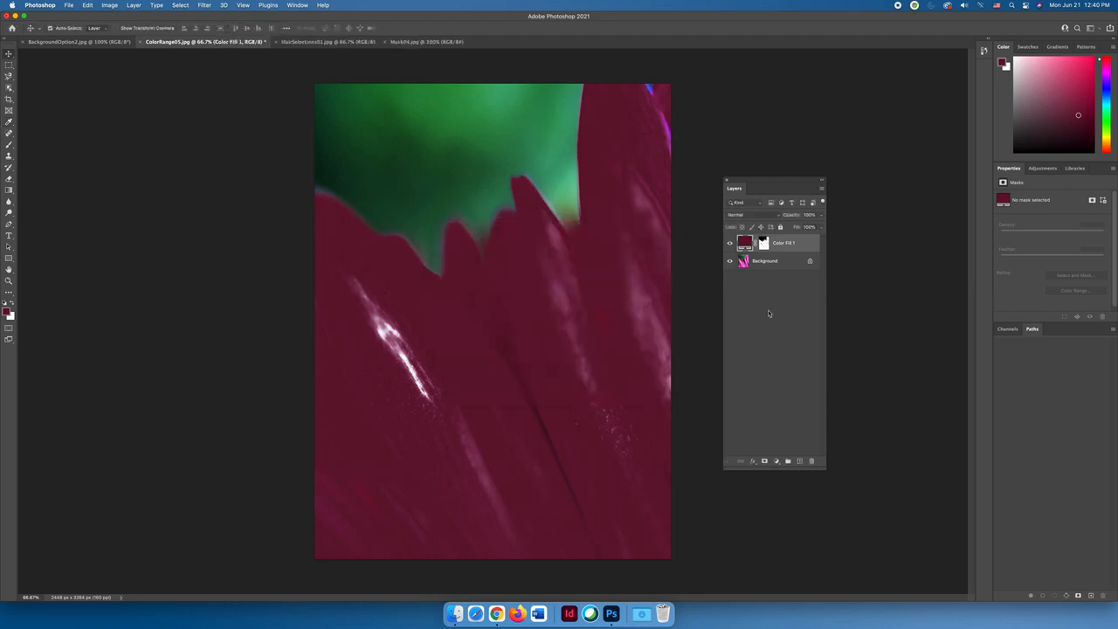
click(751, 214)
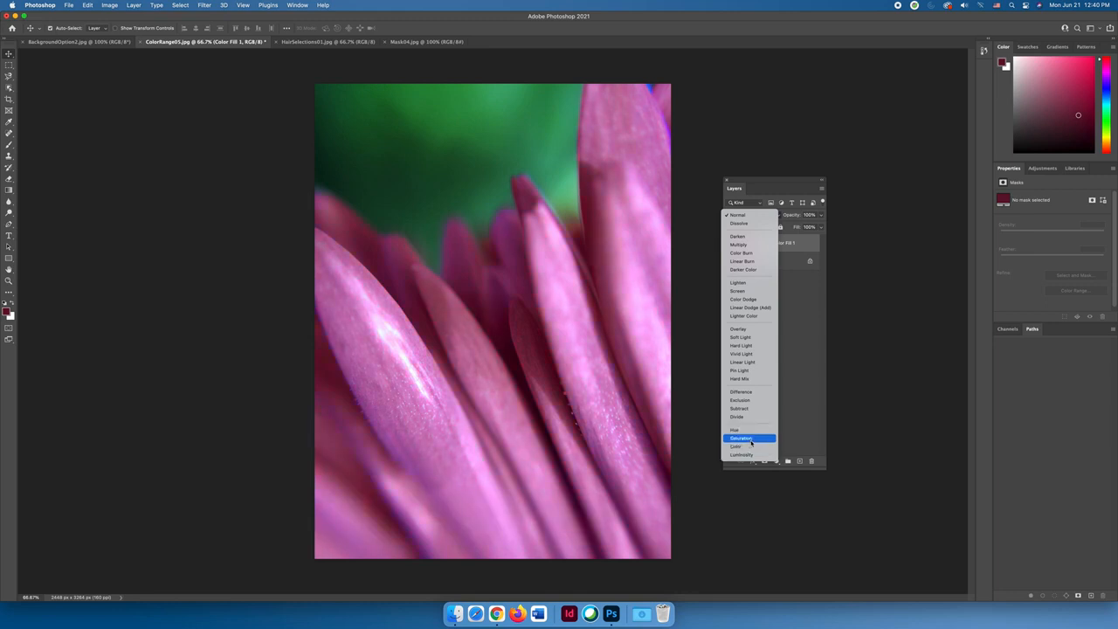
click(815, 352)
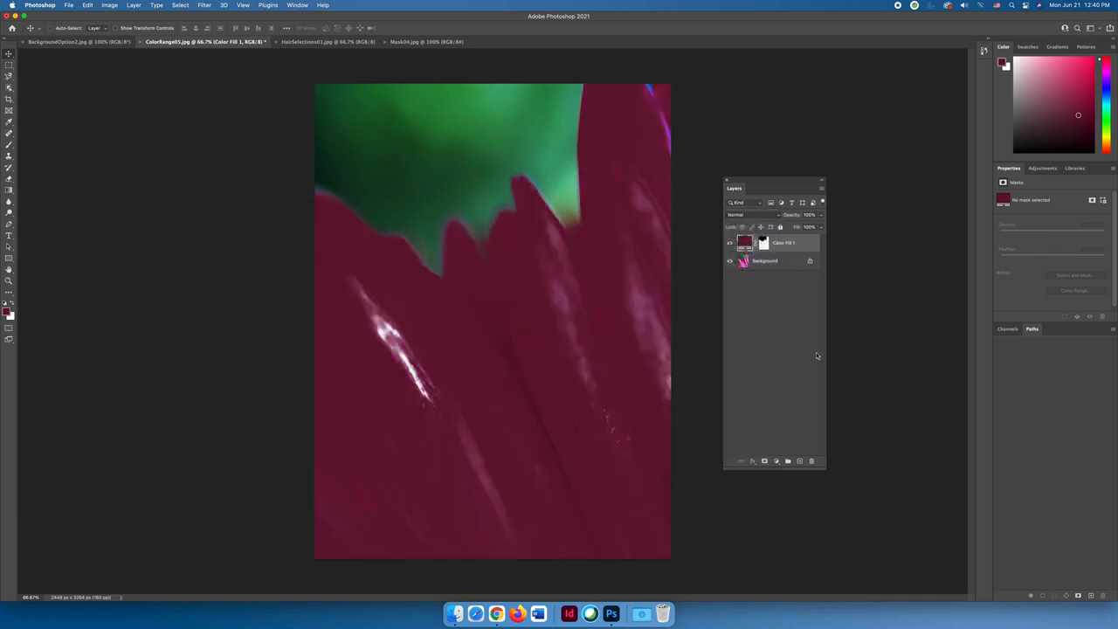
key(super+z)
Add a Hue/Saturation adjustment layer masked by the petal selection
click(775, 460)
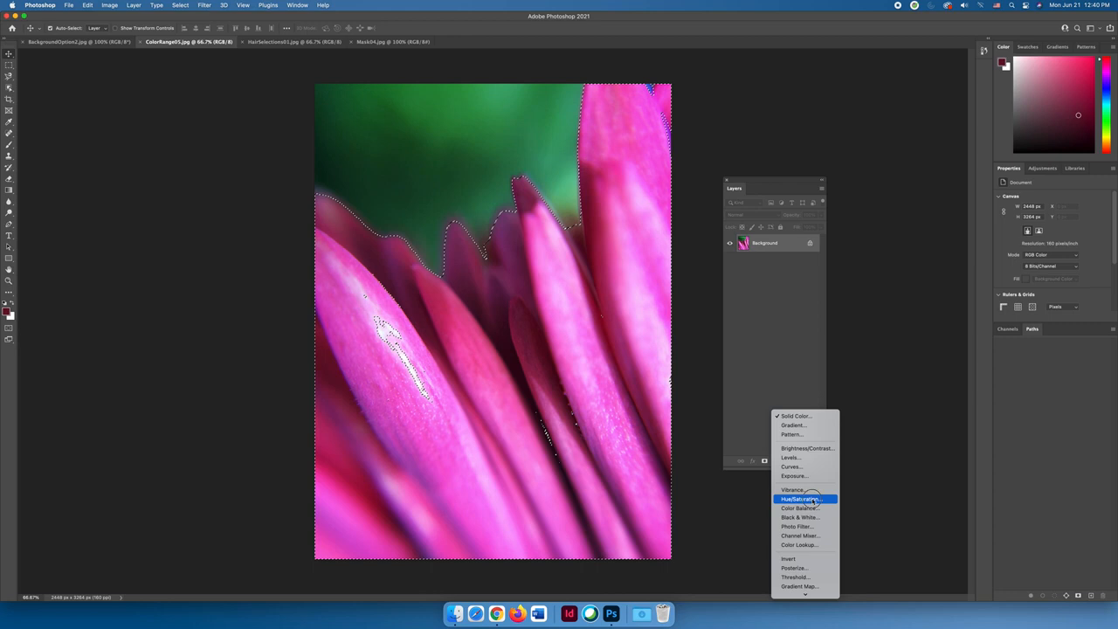
click(811, 499)
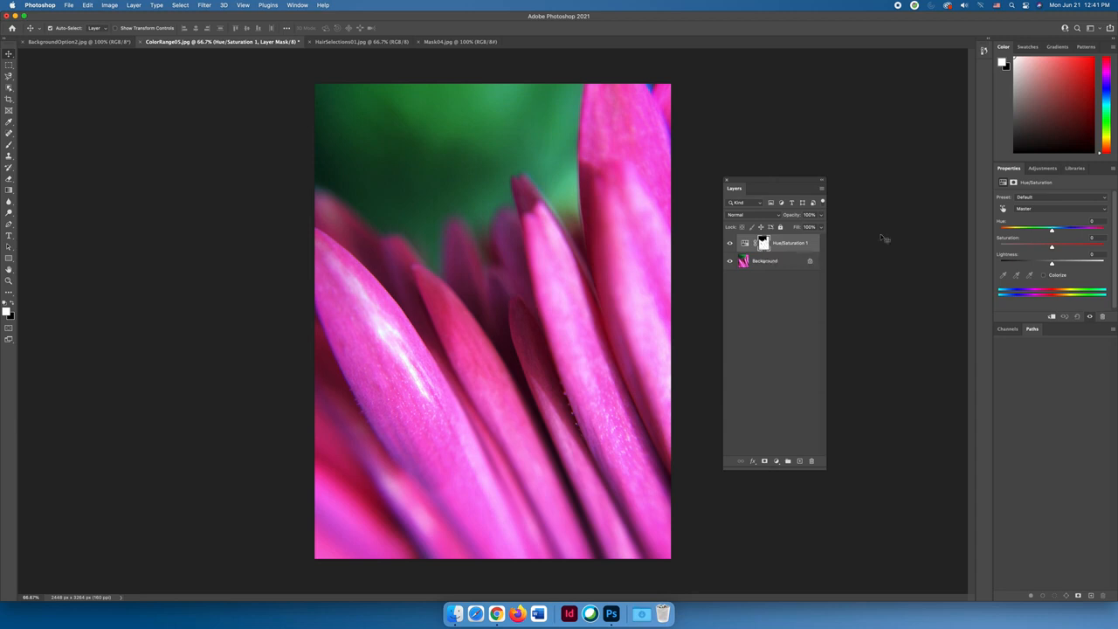
Shift the Hue slider right toward yellow-green, then back to a magenta-pink around +22
drag(1051, 230, 1081, 231)
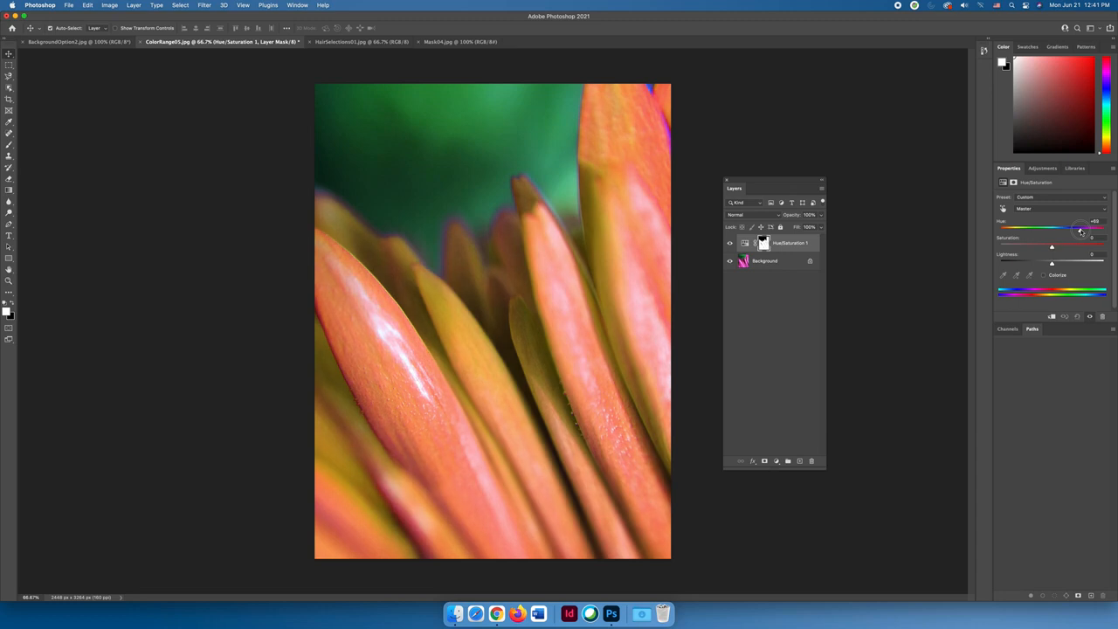
drag(1081, 232, 1088, 232)
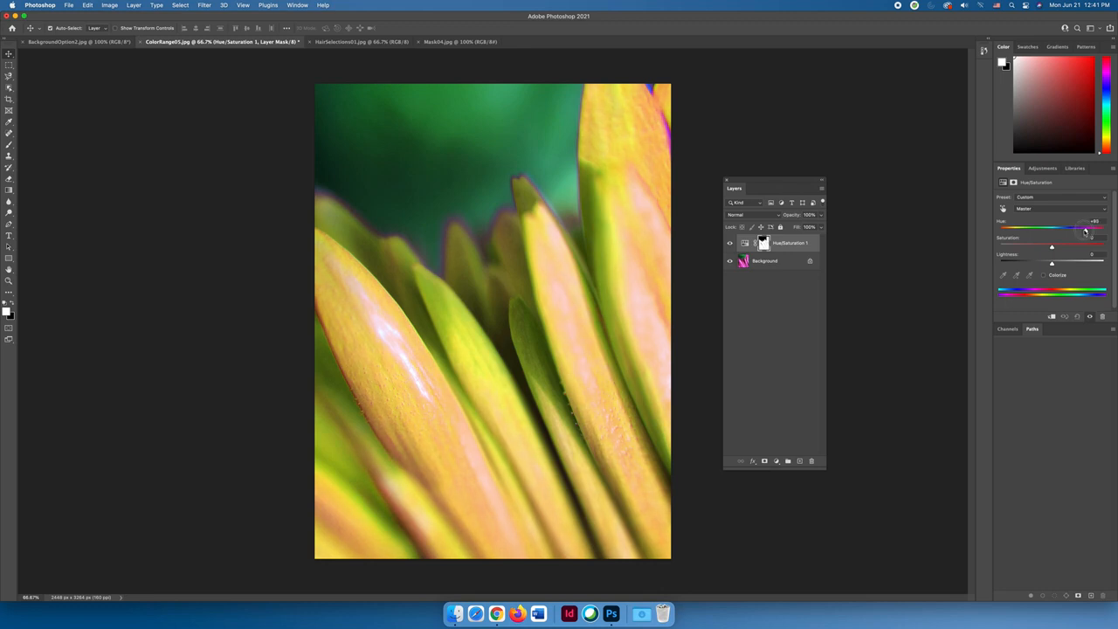
drag(1087, 229, 1067, 228)
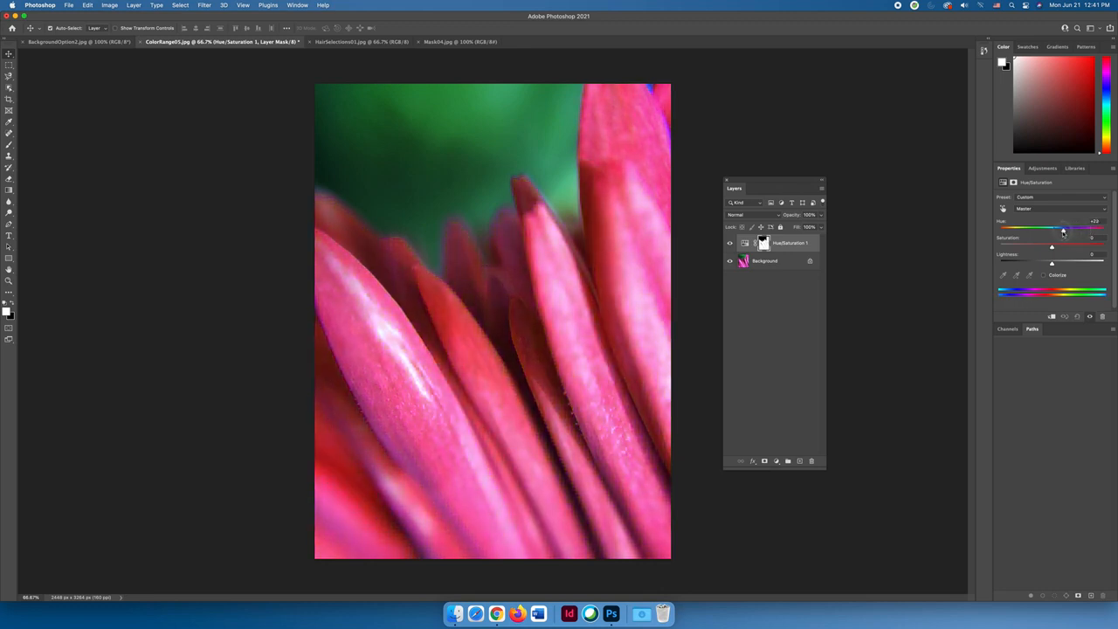
Drag Hue left through magenta, purple and blue until the petals are teal at about −163
drag(1067, 230, 1047, 231)
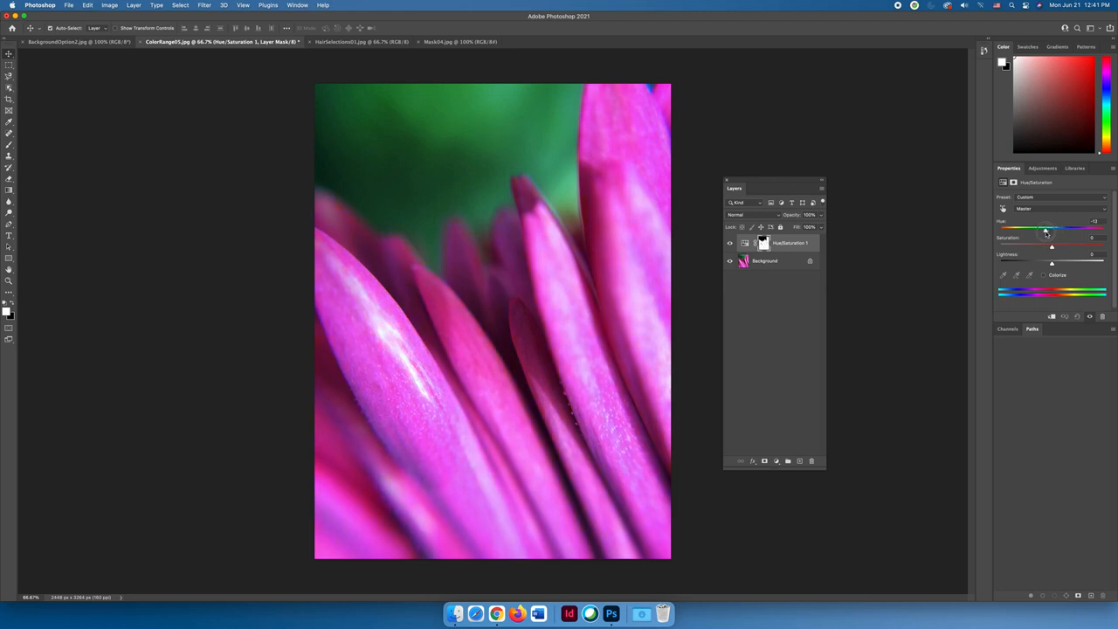
drag(1045, 230, 1034, 232)
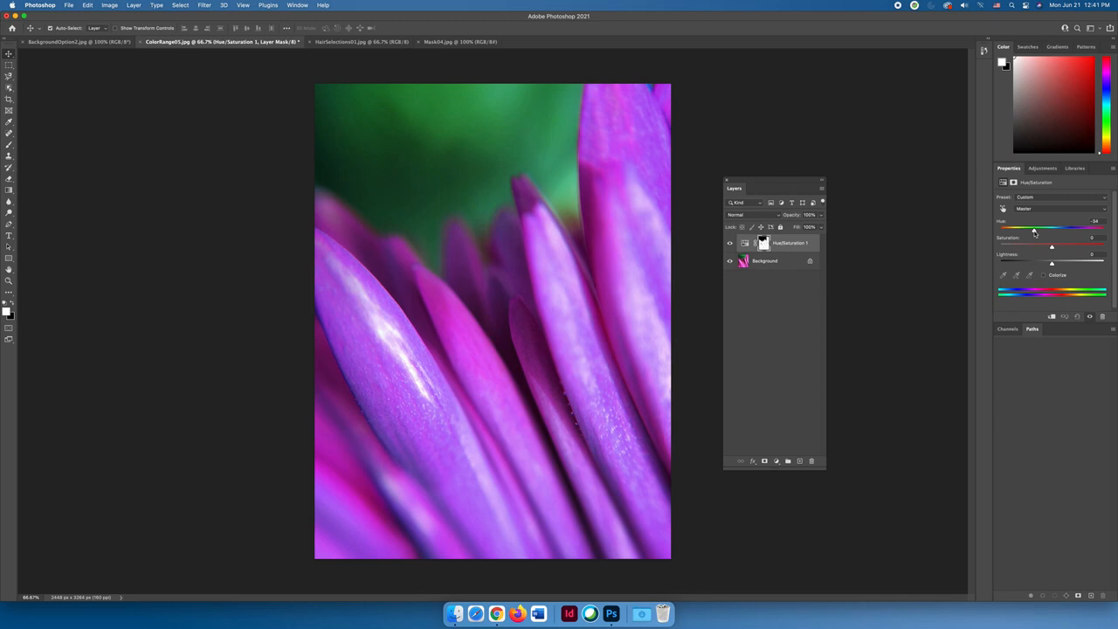
drag(1034, 232, 1012, 232)
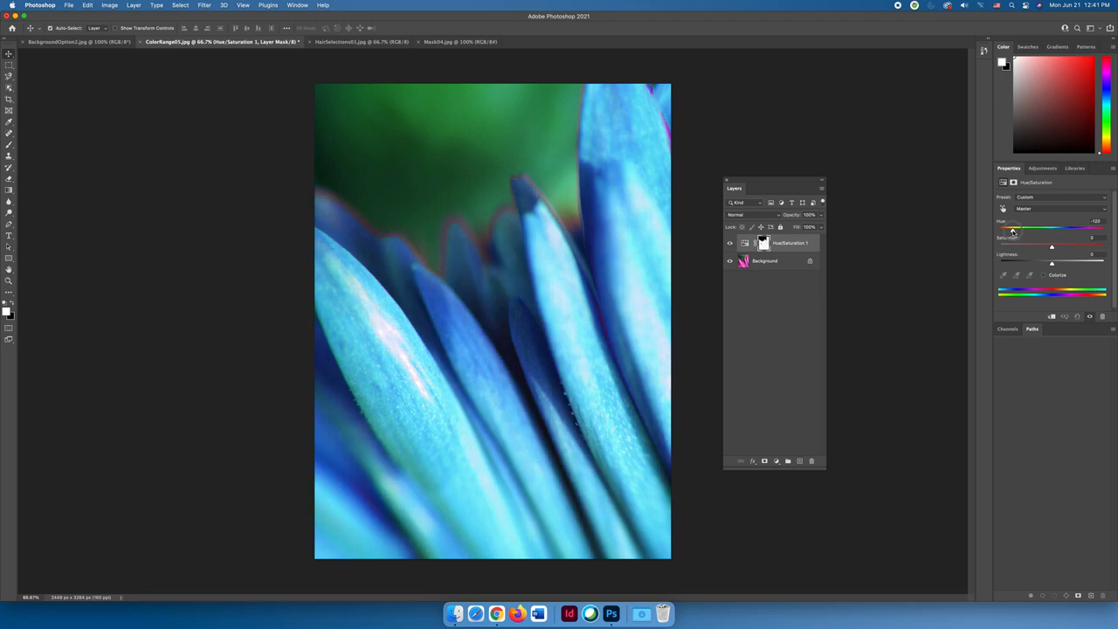
drag(1013, 232, 1008, 232)
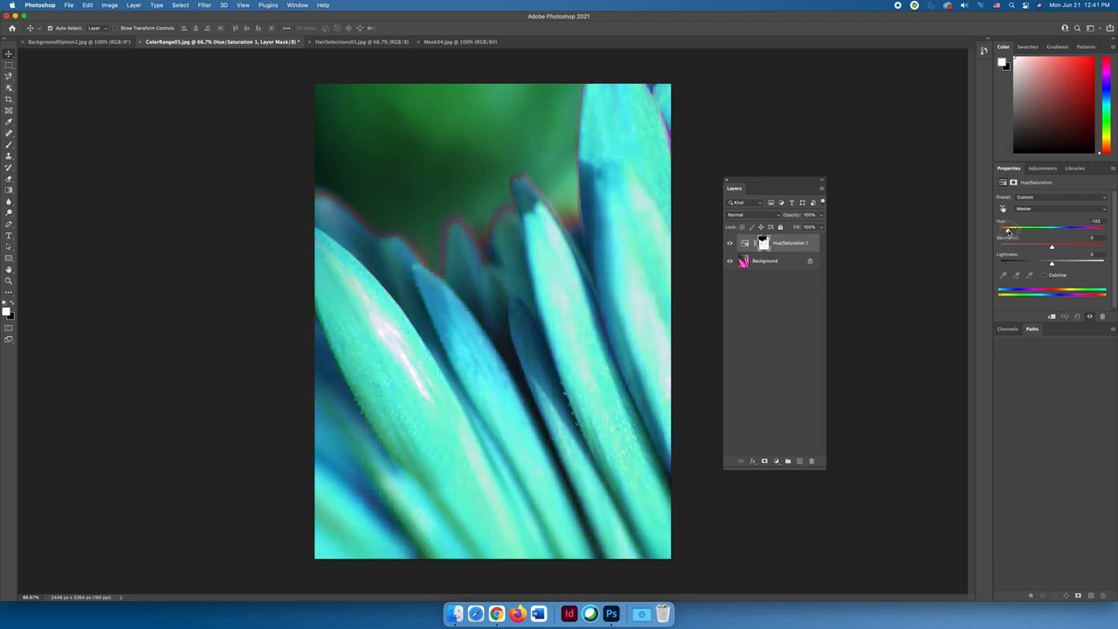